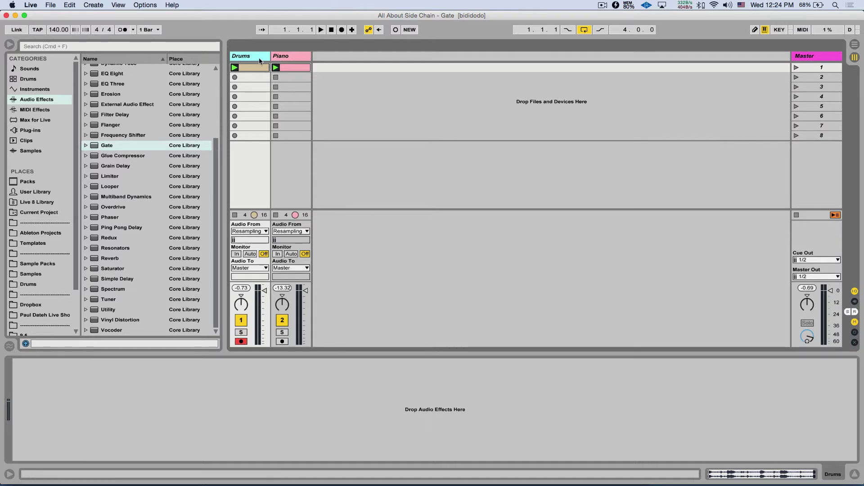
- Audition the Drums track soloed, the Piano track soloed, and both tracks together without solo
left_click(241, 332)
key("space")
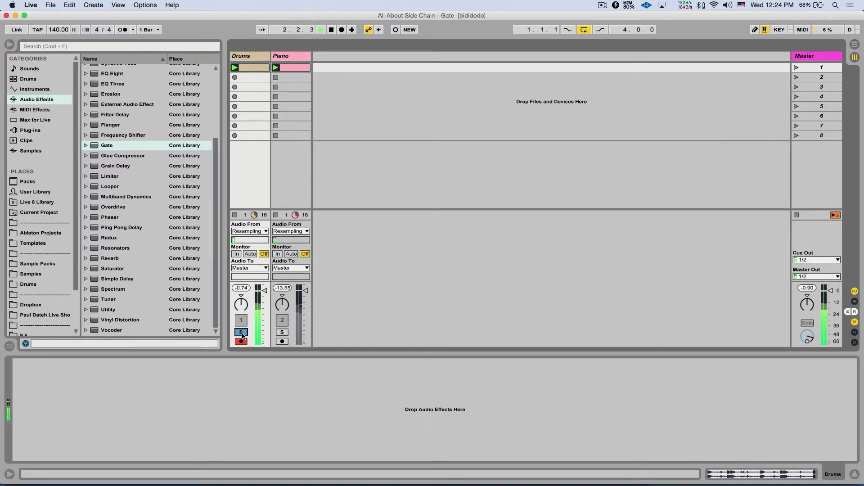
left_click(241, 332)
left_click(280, 332)
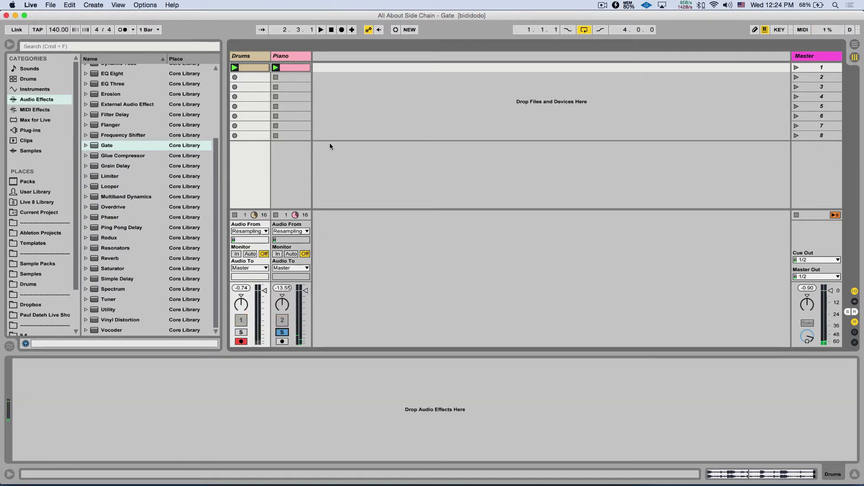
key("space")
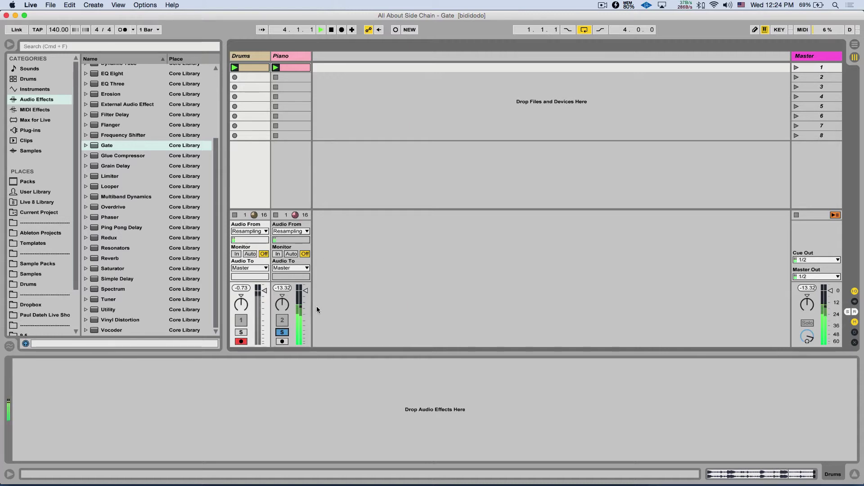
left_click(282, 333)
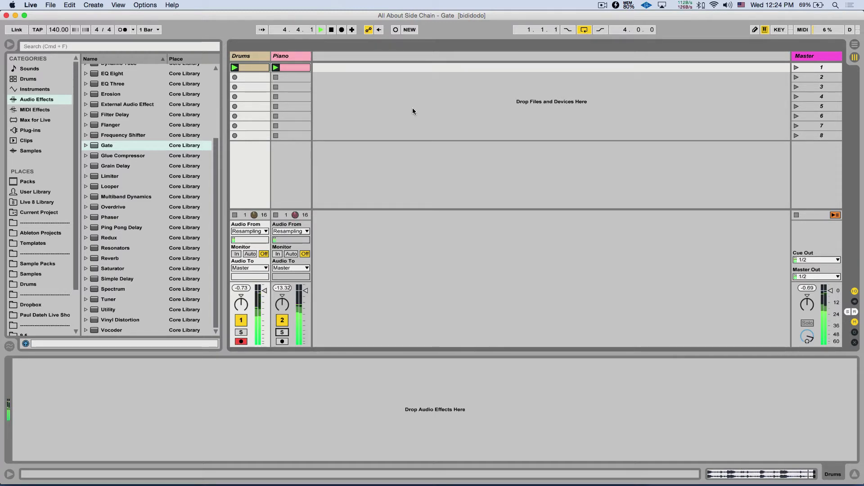
- Load the Gate audio effect onto the Drums track and mute the Piano track
left_click(266, 58)
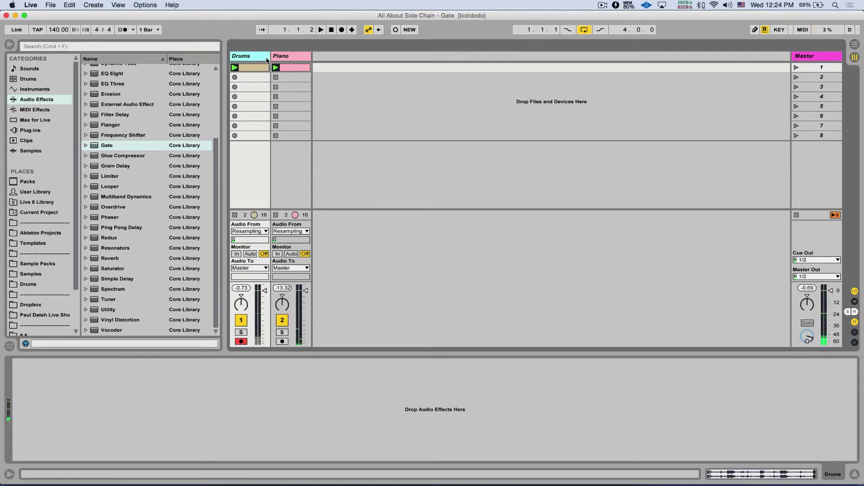
left_click(51, 102)
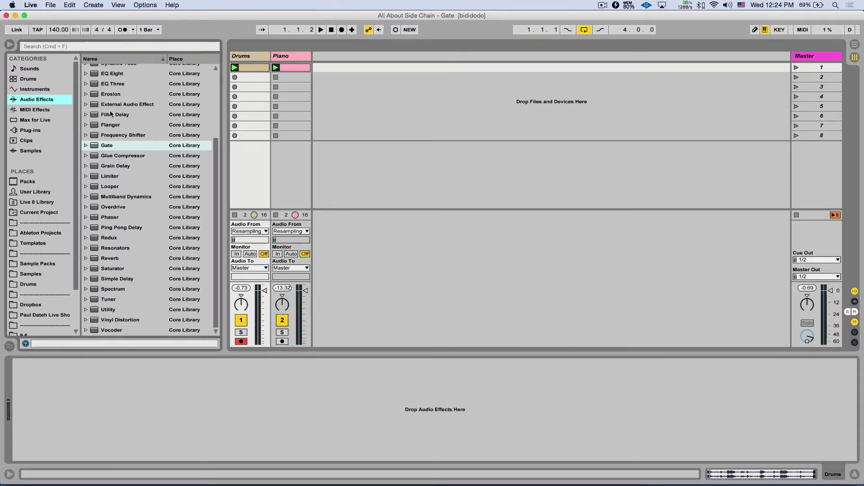
left_click(106, 147)
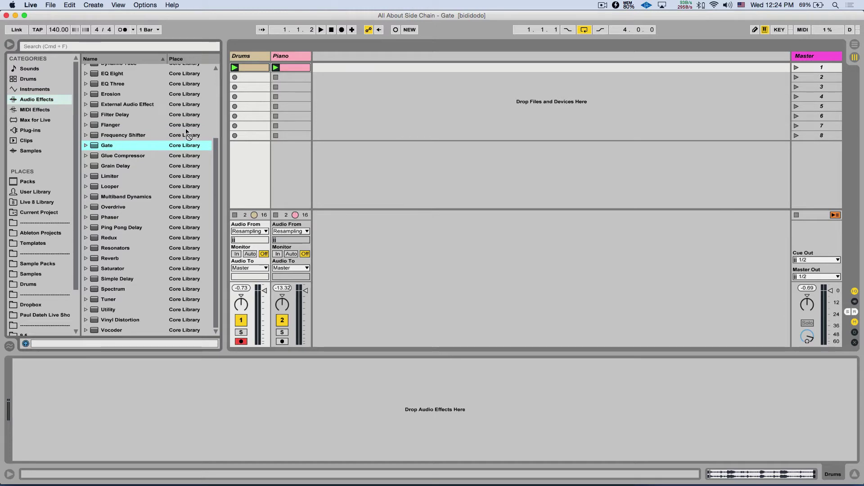
left_click_drag(246, 111, 250, 104)
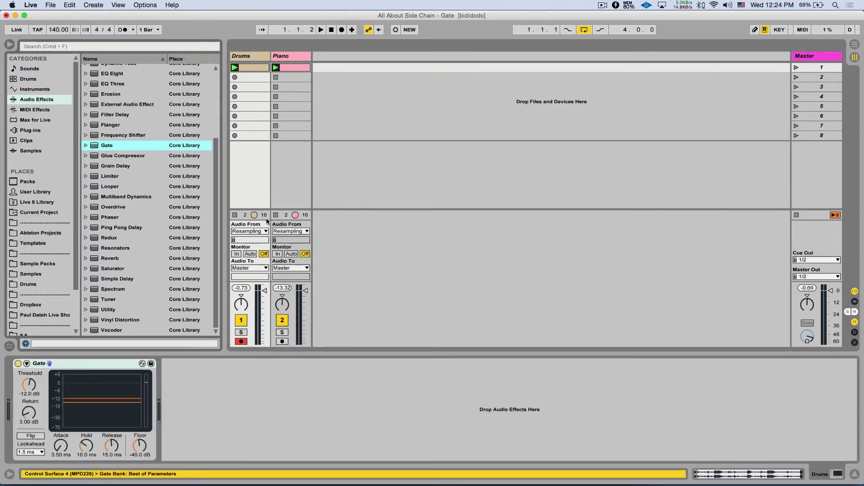
left_click(283, 320)
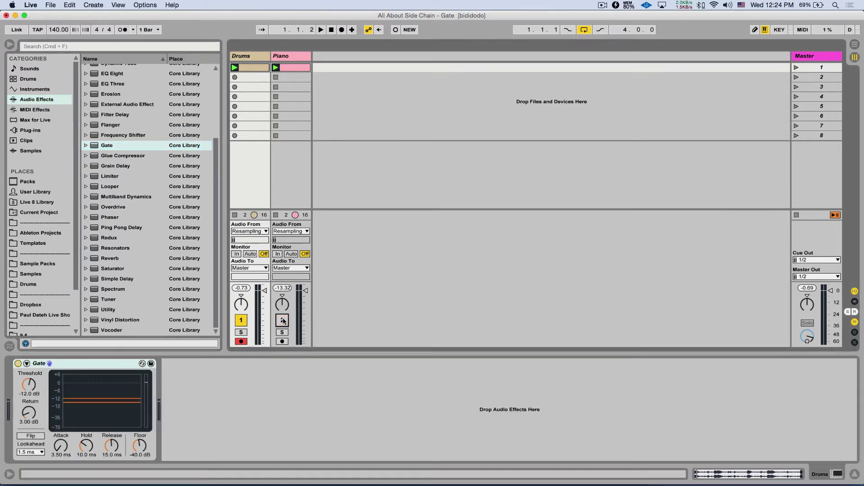
- Raise the Gate's threshold to 4.73 dB, play the drums through it, and set its floor to -inf dB
left_click(116, 365)
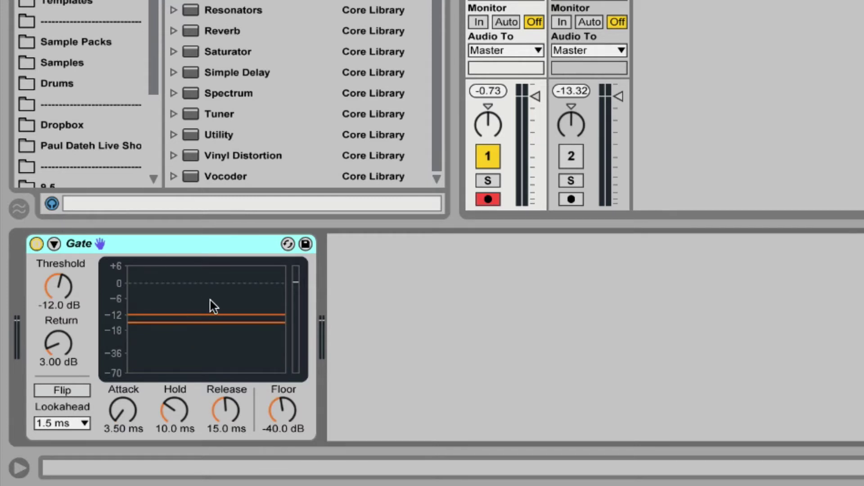
left_click_drag(202, 314, 203, 272)
left_click_drag(60, 293, 61, 290)
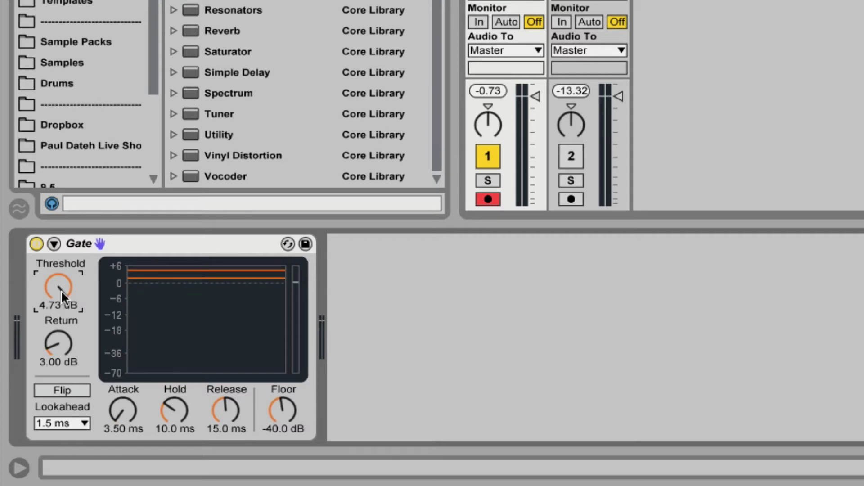
key("space")
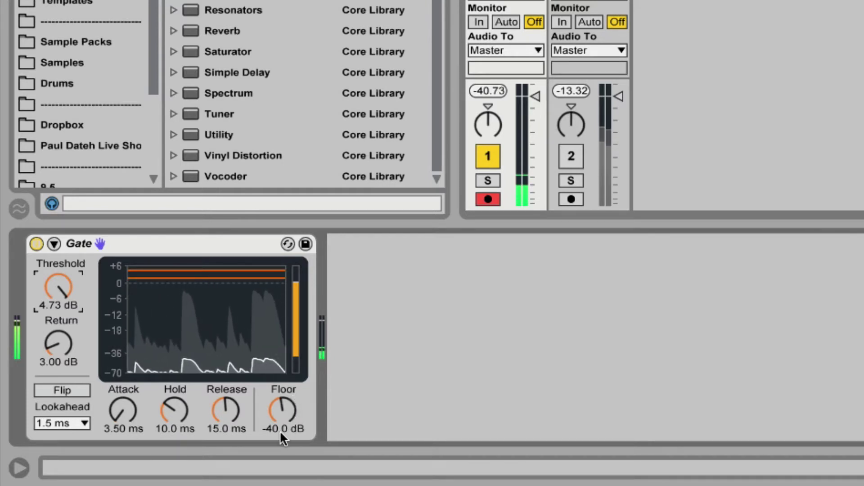
left_click_drag(282, 406, 282, 445)
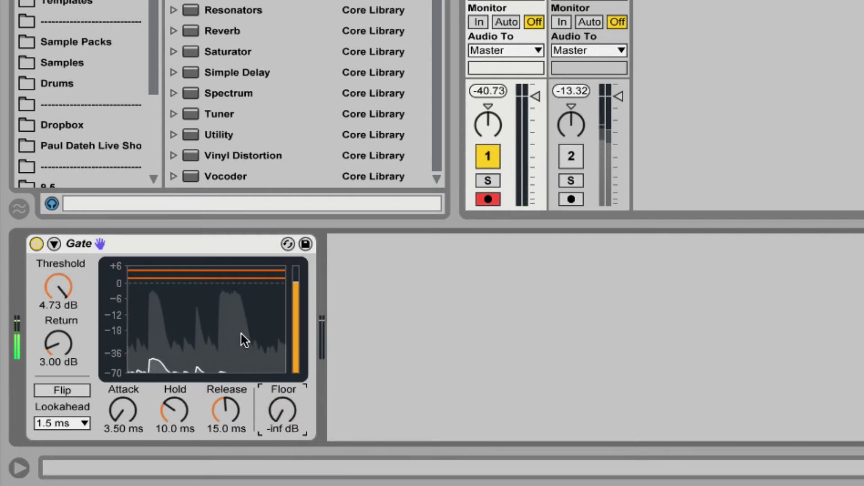
- Try progressively lower Gate thresholds down to -12.4 dB while the drums play, and settle on -7.33 dB
left_click_drag(64, 286, 64, 306)
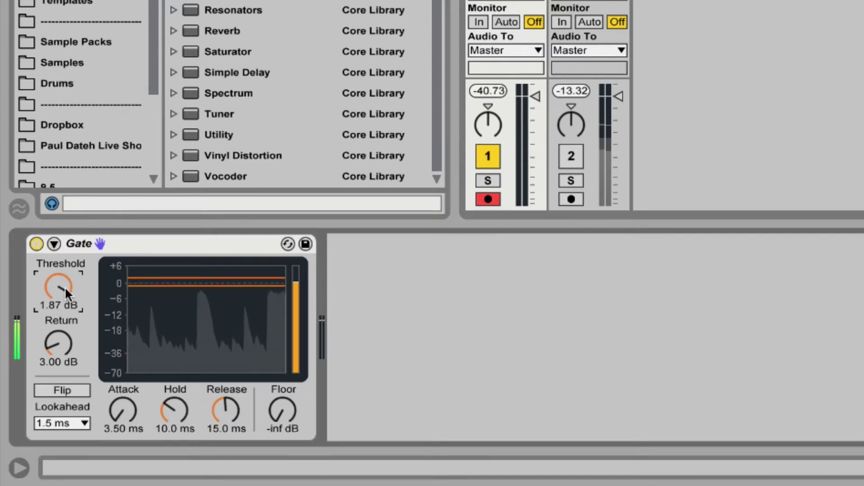
left_click_drag(65, 288, 64, 337)
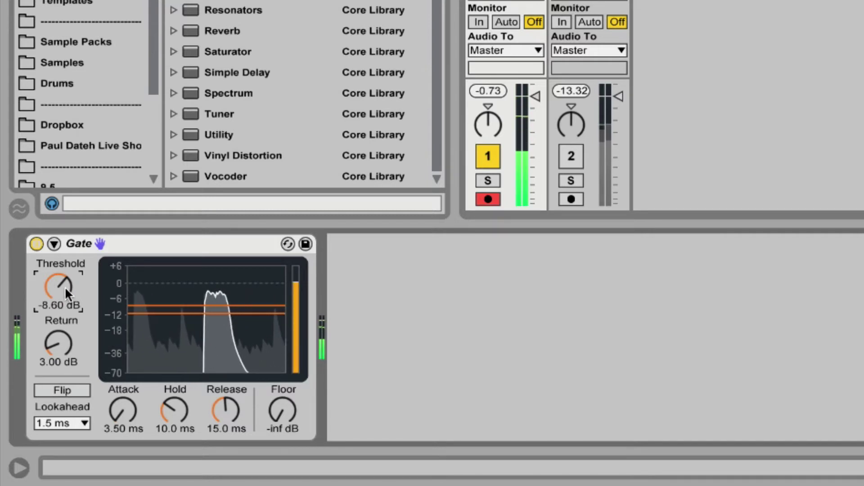
left_click_drag(64, 286, 64, 293)
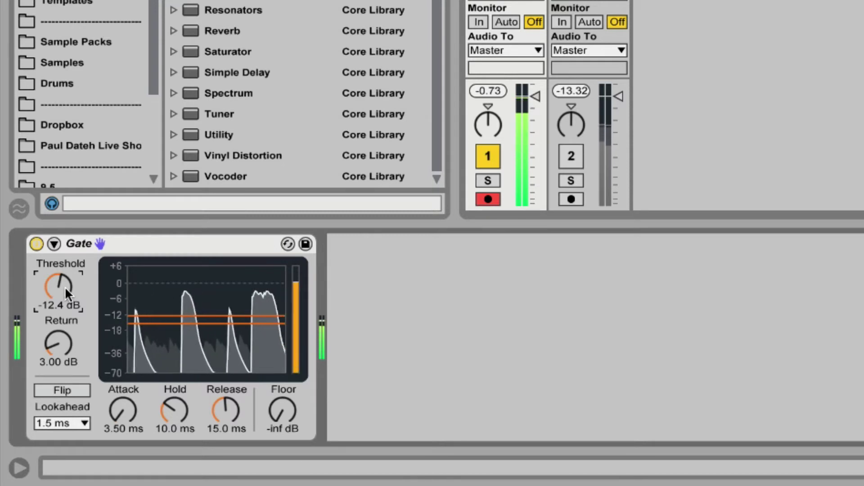
mouse_move(64, 287)
left_mouse_down()
mouse_move(63, 315)
mouse_move(64, 276)
left_mouse_up()
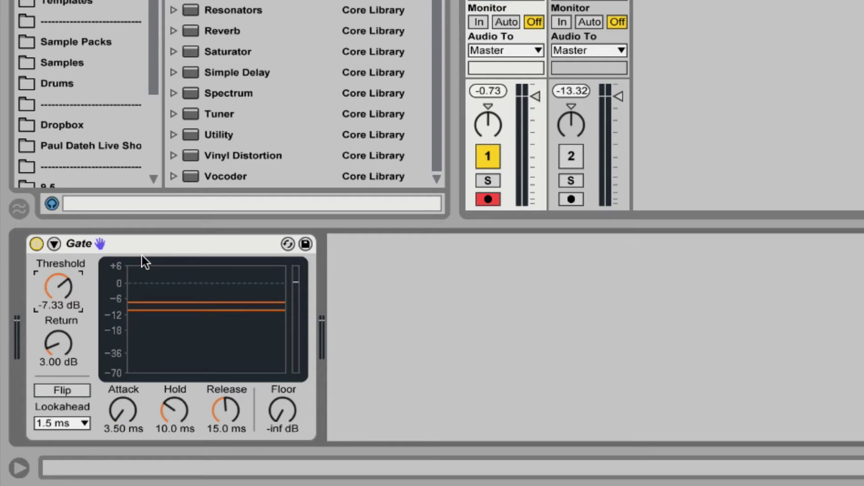
- Move the Gate from the Drums track to the Piano track, mute Drums and unmute Piano
left_click(62, 243)
left_click(55, 244)
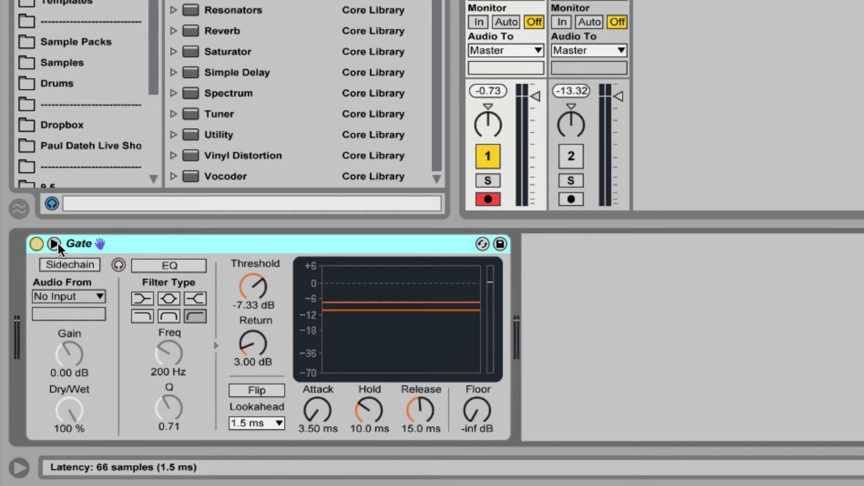
left_click(56, 243)
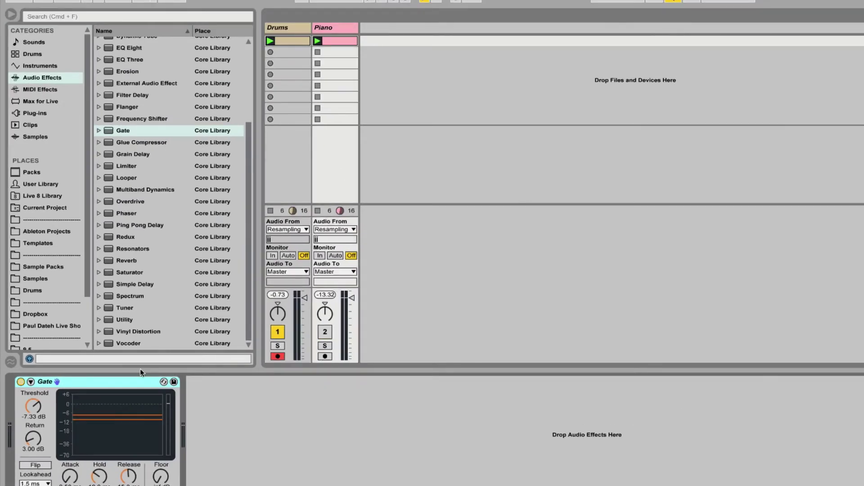
left_click(334, 31)
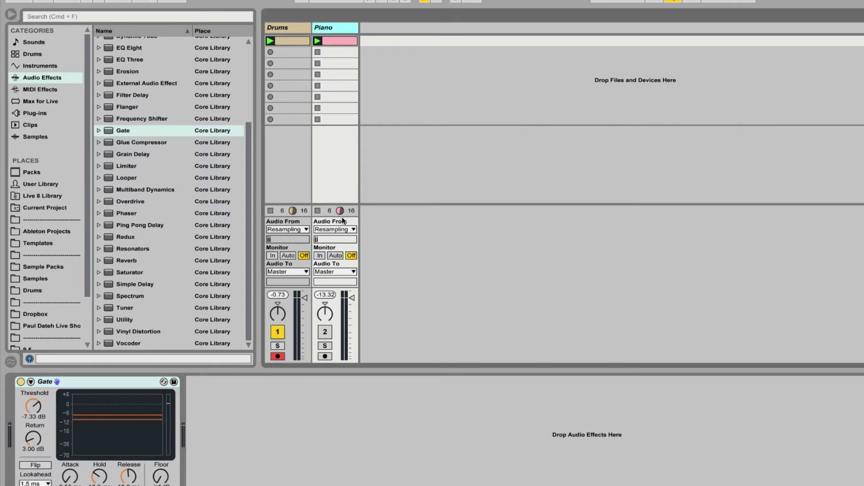
left_click(277, 333)
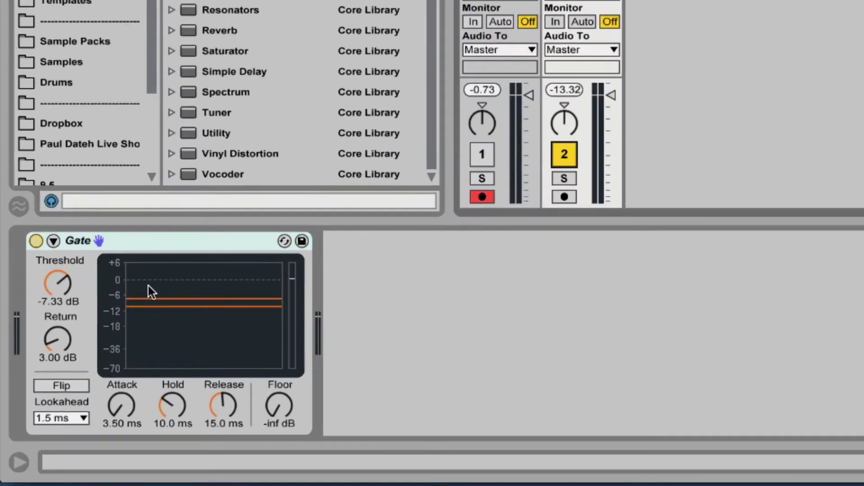
- Set the Gate's threshold to -4.47 dB and play the piano through it
left_click(74, 281)
left_click_drag(64, 281, 64, 275)
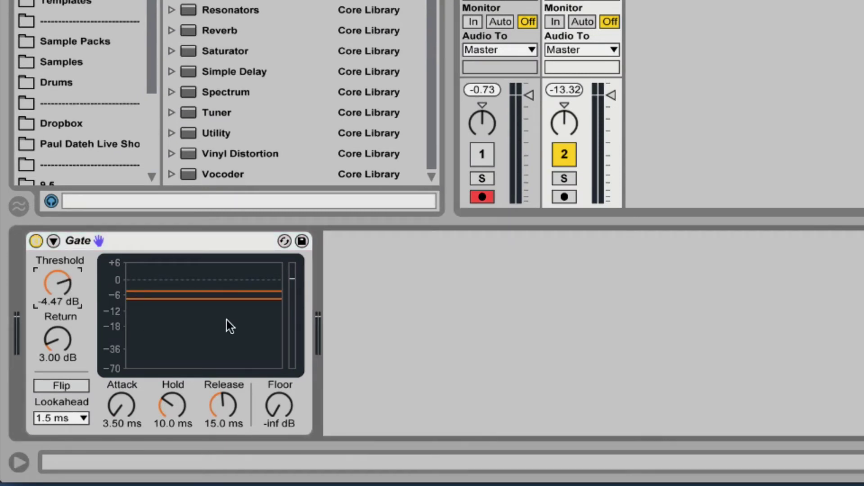
key("space")
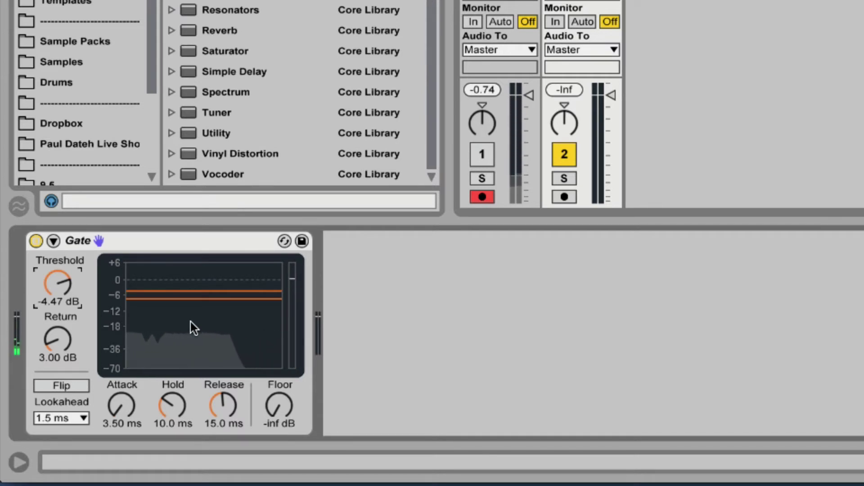
- Unfold the Gate's sidechain section, enable Sidechain, and choose Drums as its audio source
left_click(185, 248)
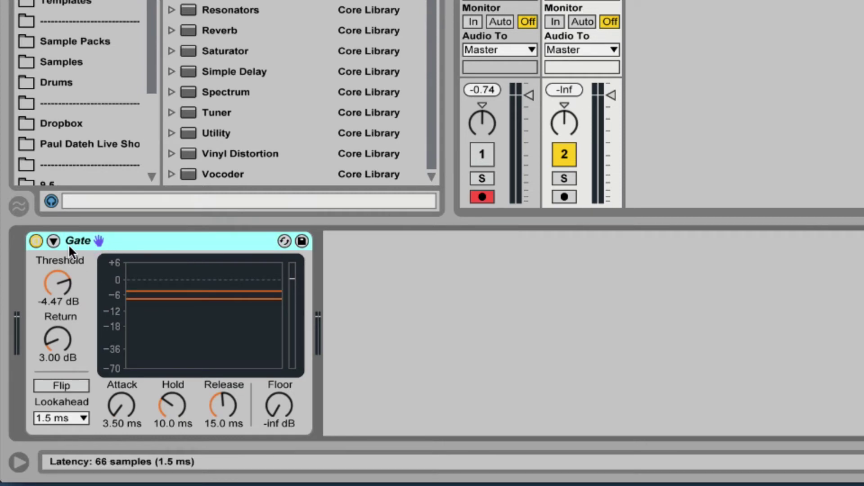
left_click(53, 241)
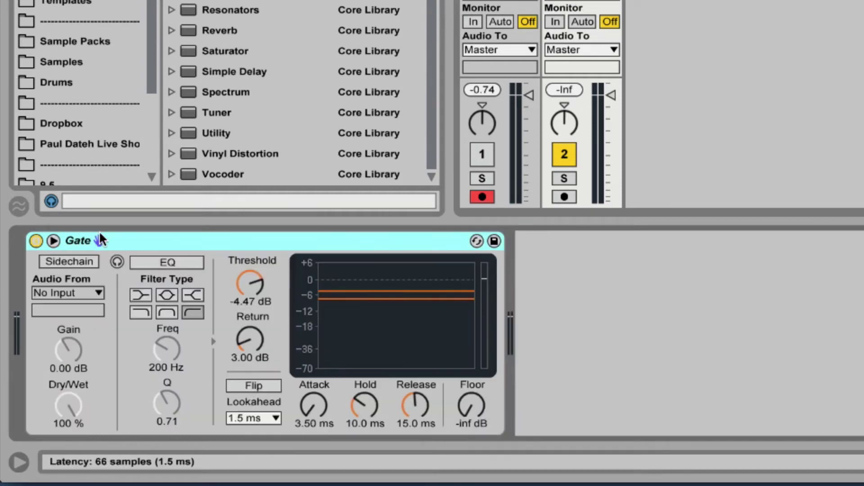
left_click(81, 262)
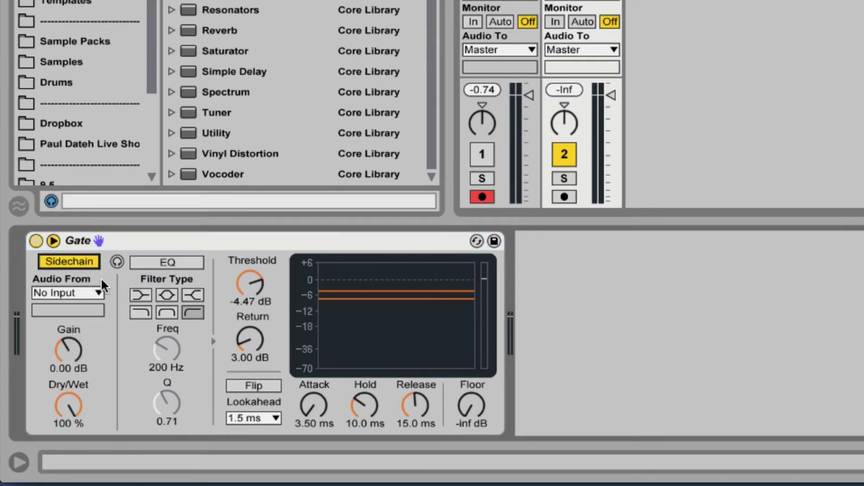
left_click(76, 293)
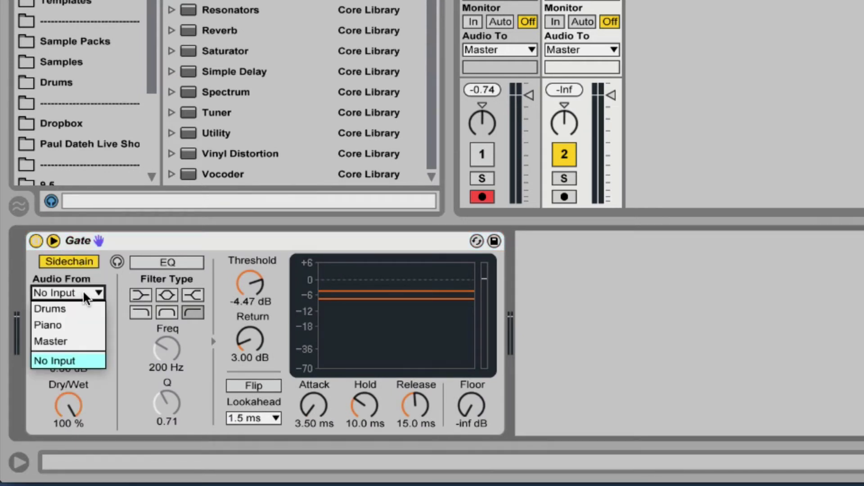
left_click(80, 310)
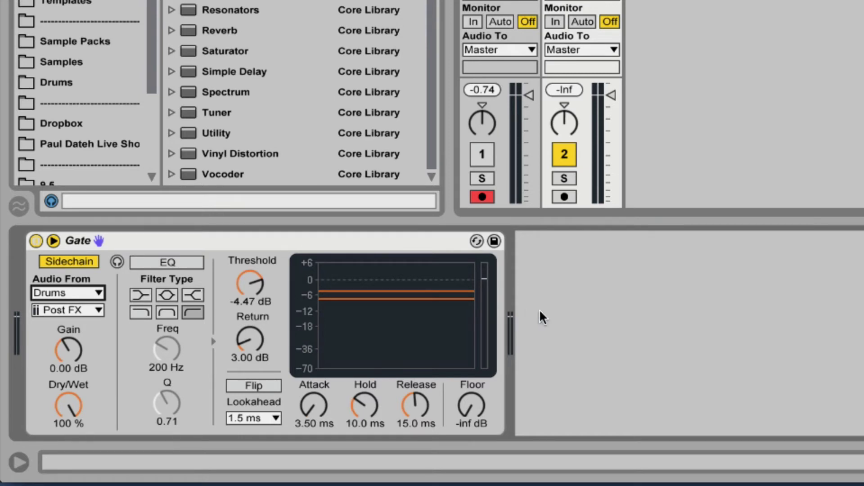
- Lower the Gate's threshold to -14.3 dB while playing, and raise its release to 186 ms
key("space")
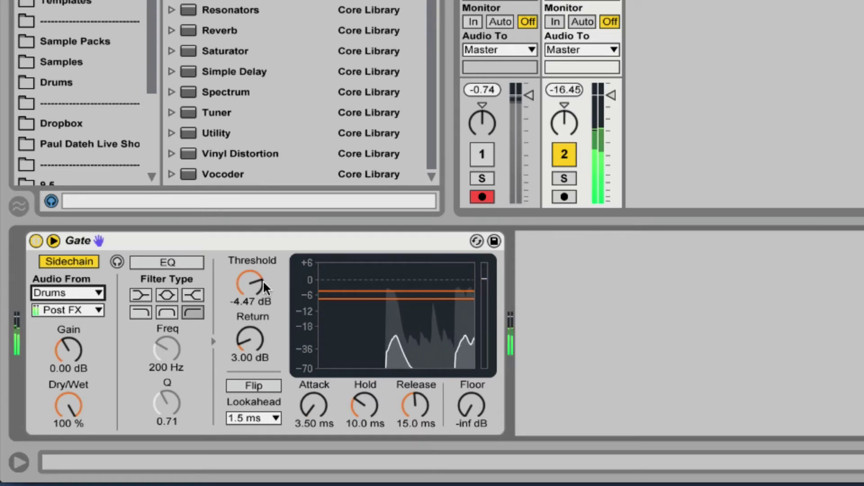
left_click_drag(264, 282, 260, 286)
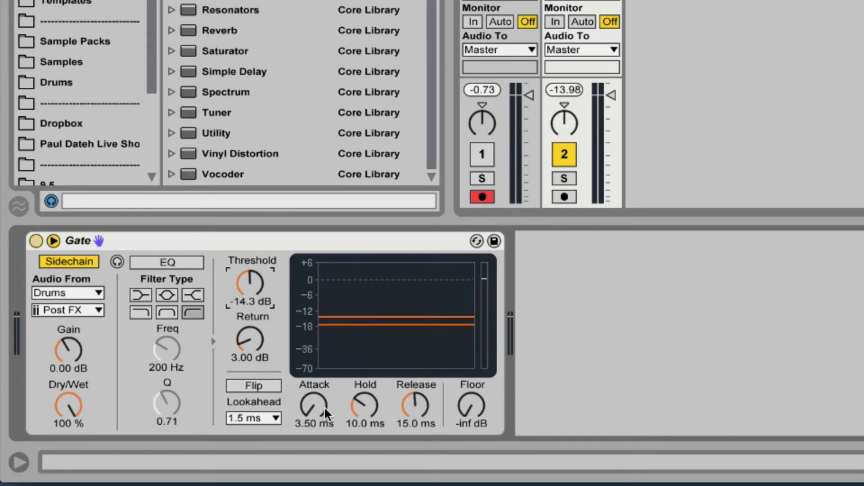
left_click_drag(413, 400, 413, 382)
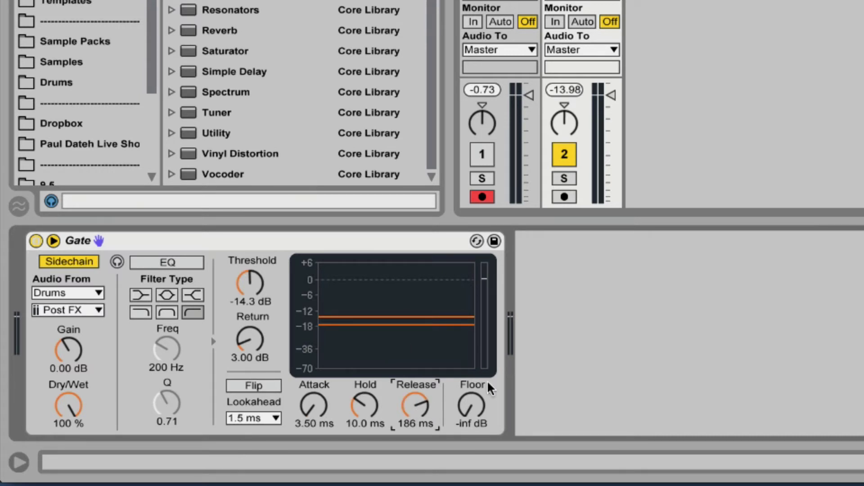
- Play the sidechained piano, set the Gate's release to 89.0 ms, and unmute the Drums track
key("space")
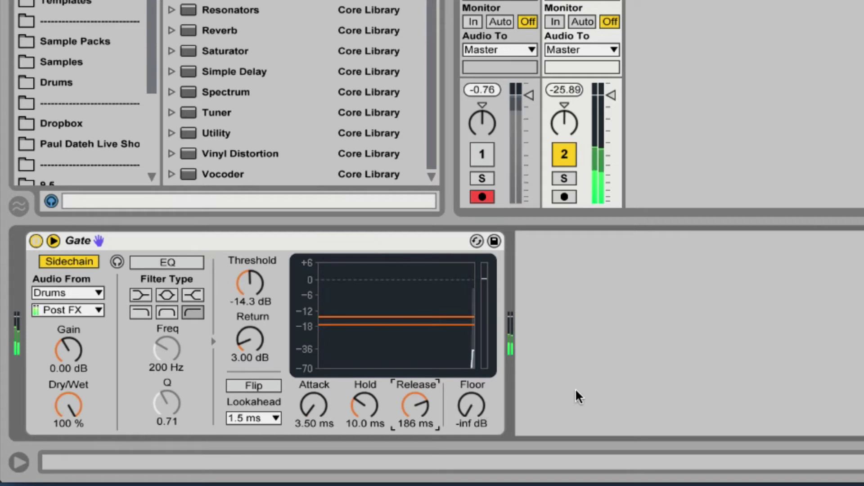
left_click_drag(420, 412, 420, 385)
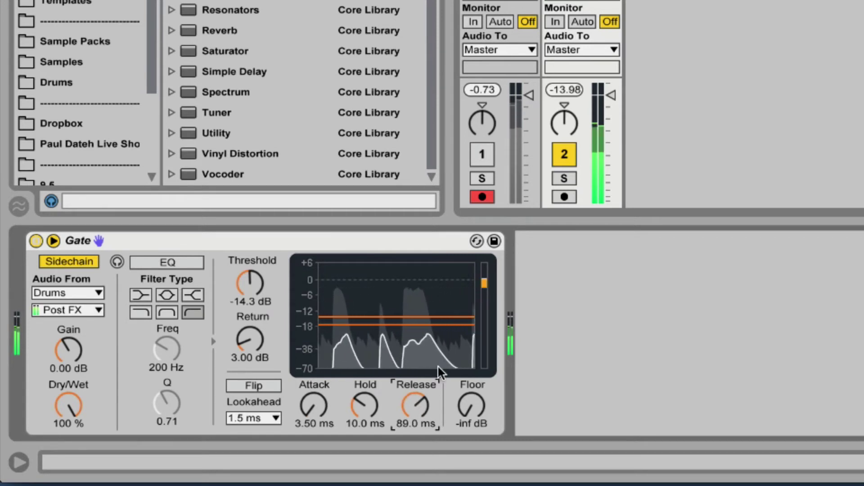
left_click(482, 154)
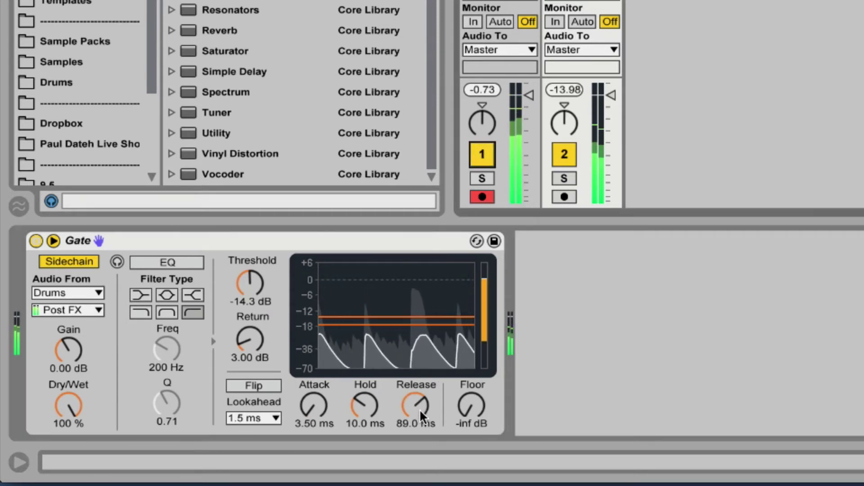
- Shorten the Gate's release to 17.3 ms and raise its hold to 248 ms
mouse_move(420, 408)
left_mouse_down()
mouse_move(420, 428)
mouse_move(423, 402)
left_mouse_up()
left_click_drag(366, 401, 366, 398)
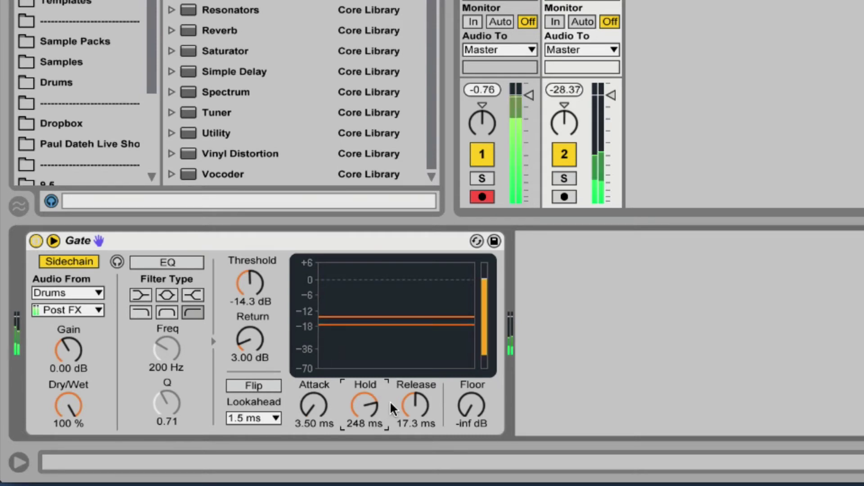
- Lower the Gate's hold to 1.00 ms and its attack to 0.02 ms while playing
mouse_move(372, 400)
left_mouse_down()
mouse_move(372, 390)
mouse_move(370, 445)
mouse_move(370, 405)
left_mouse_up()
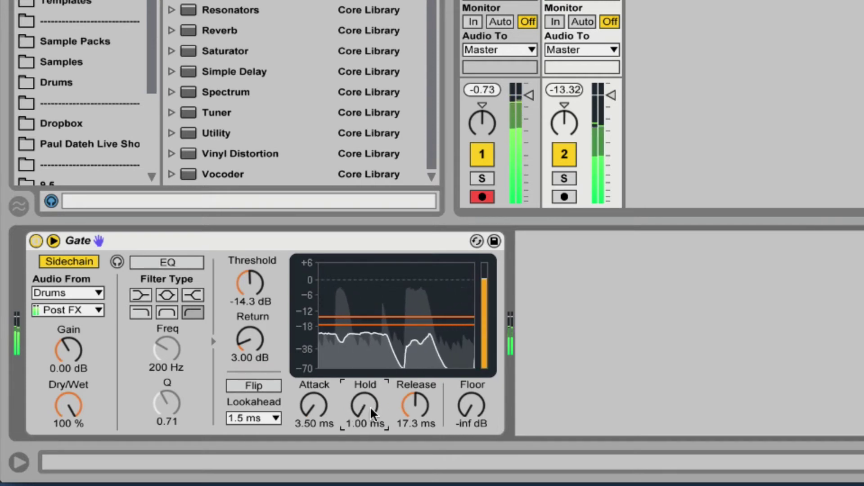
left_click_drag(314, 405, 314, 446)
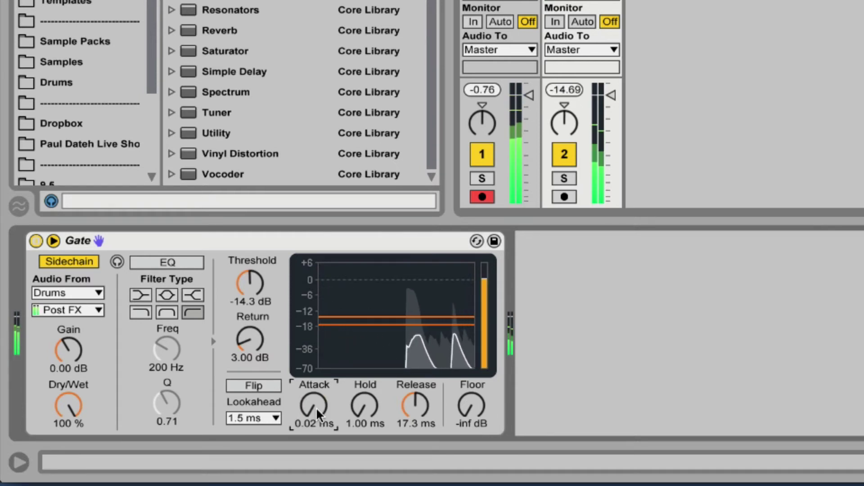
- Try the Gate's attack at 121 ms with the Drums track muted, and bring the attack back to 0.02 ms
mouse_move(316, 407)
left_mouse_down()
mouse_move(316, 378)
mouse_move(318, 413)
left_mouse_up()
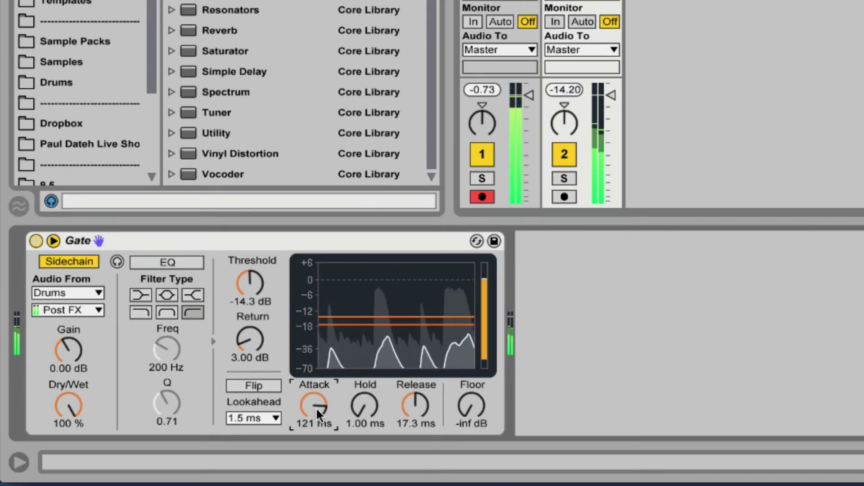
left_click(490, 155)
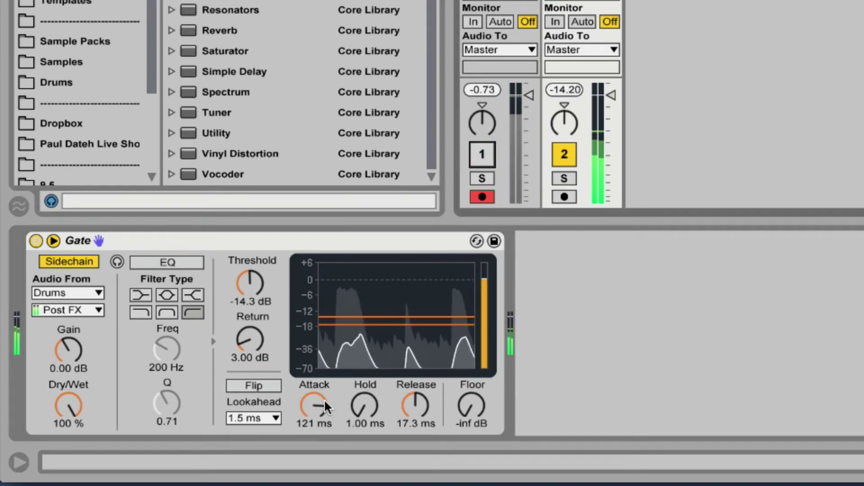
mouse_move(324, 399)
left_mouse_down()
mouse_move(324, 390)
mouse_move(320, 423)
mouse_move(320, 399)
left_mouse_up()
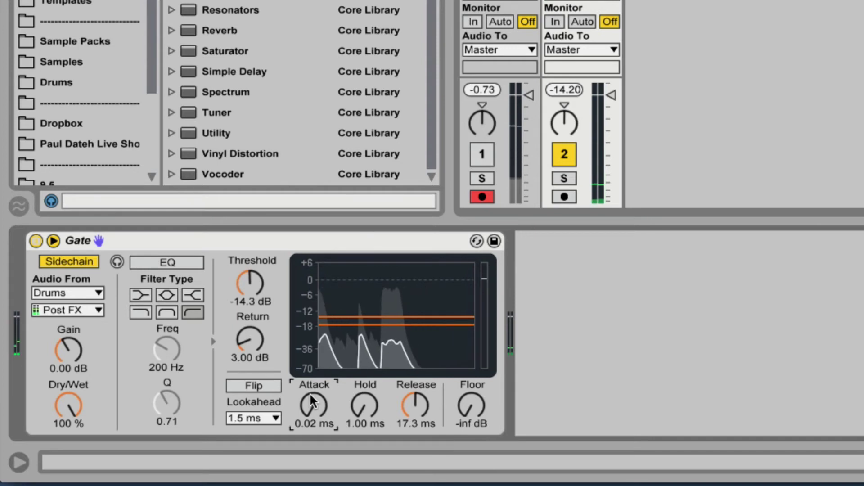
- Turn on the Gate's Flip option, play the inversely gated piano, and unmute the Drums track
left_click(262, 385)
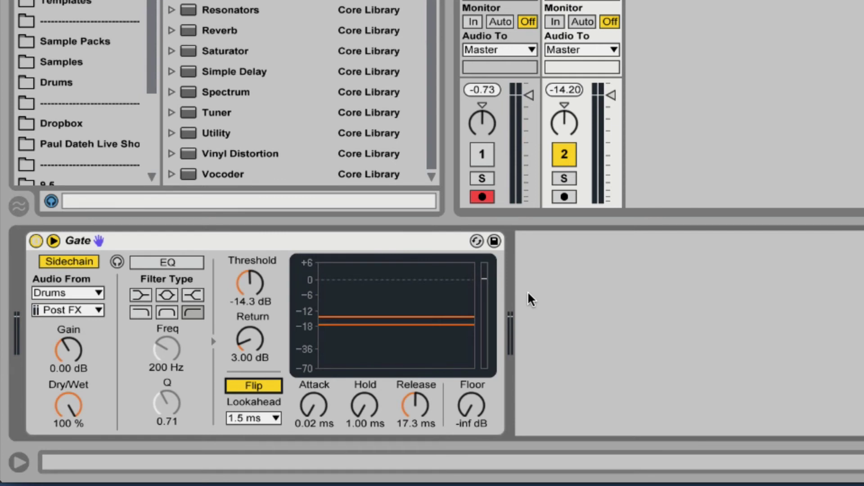
key("space")
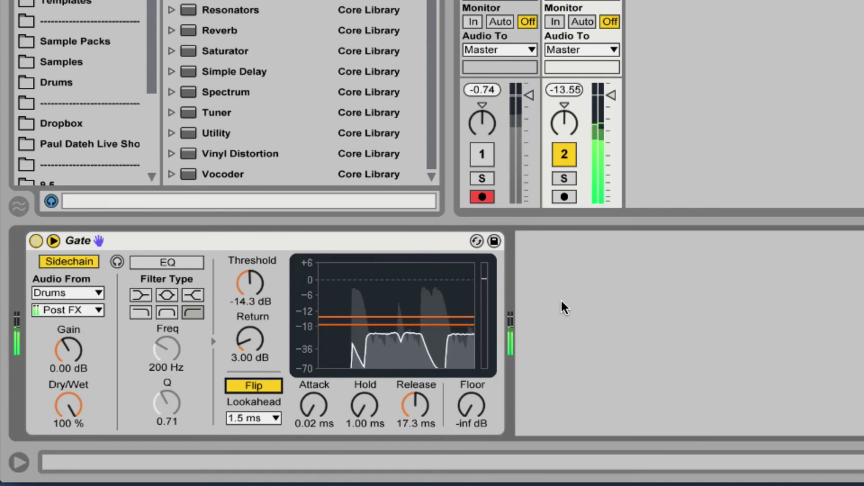
left_click(490, 157)
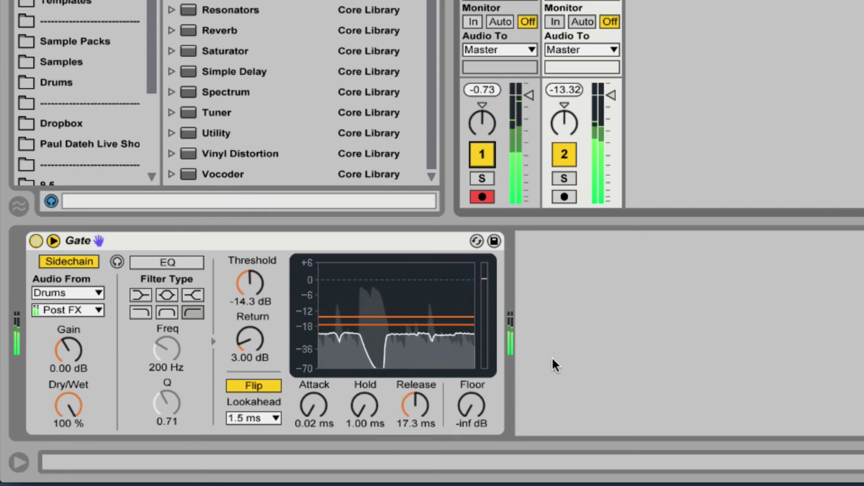
- Try a Gate floor of -16.1 dB, and restore normal gating with Flip off and the floor at -inf dB
left_click_drag(480, 397, 492, 380)
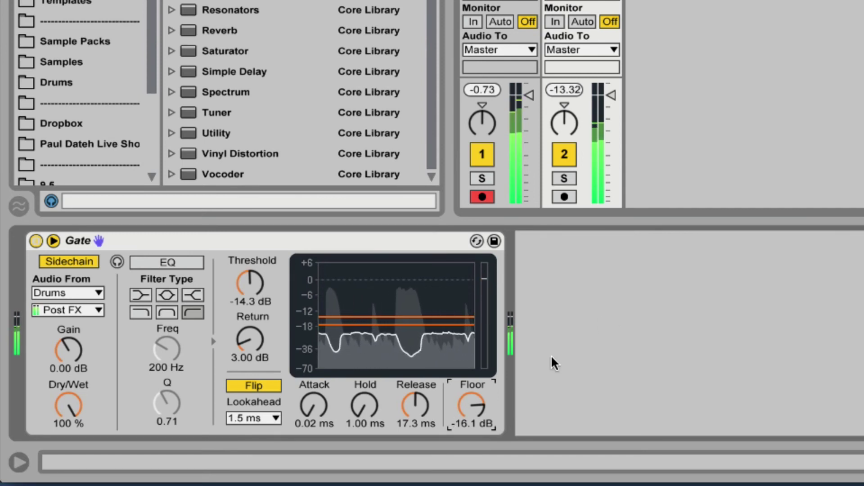
left_click(266, 386)
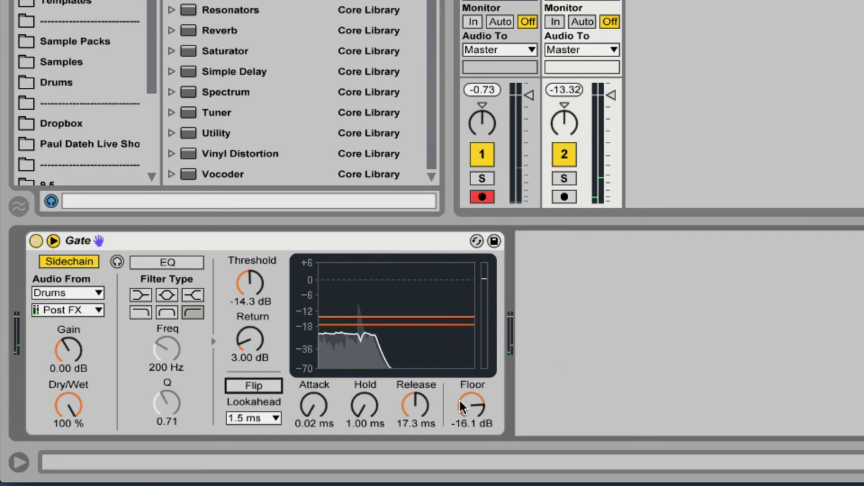
left_click_drag(472, 405, 471, 450)
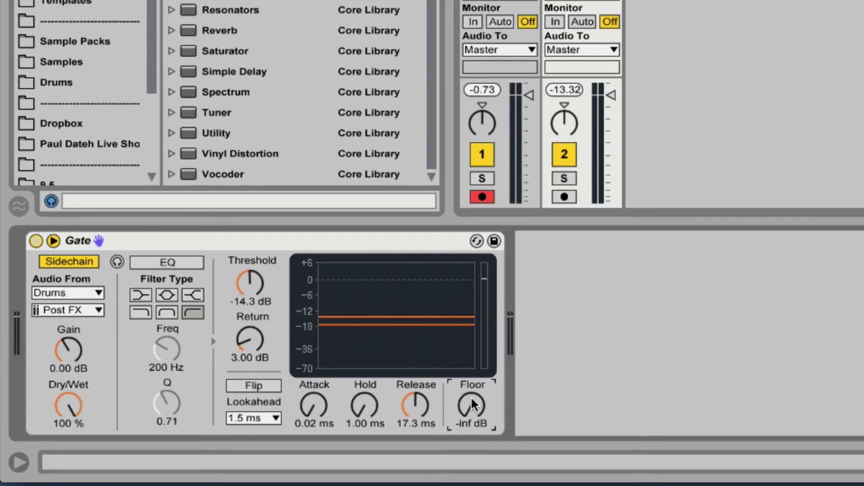
- Delete the Gate device from the Piano track and undo the deletion
left_click(567, 336)
left_click(421, 245)
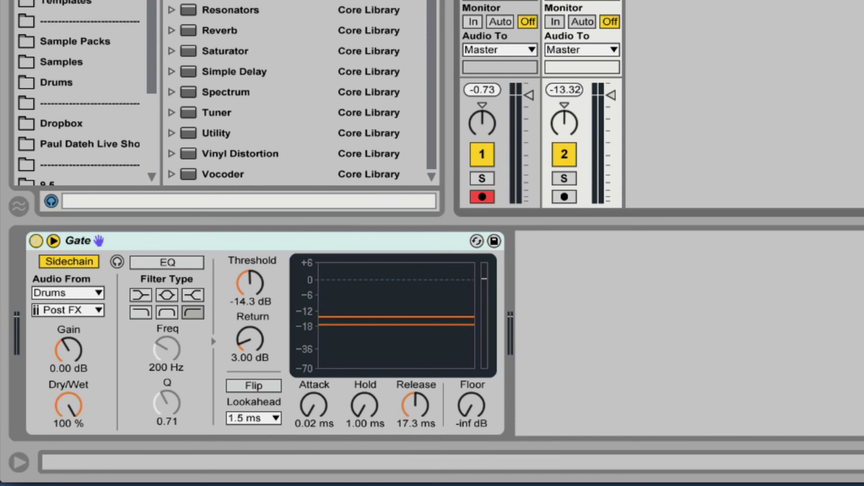
key("Delete")
key("ctrl+z")
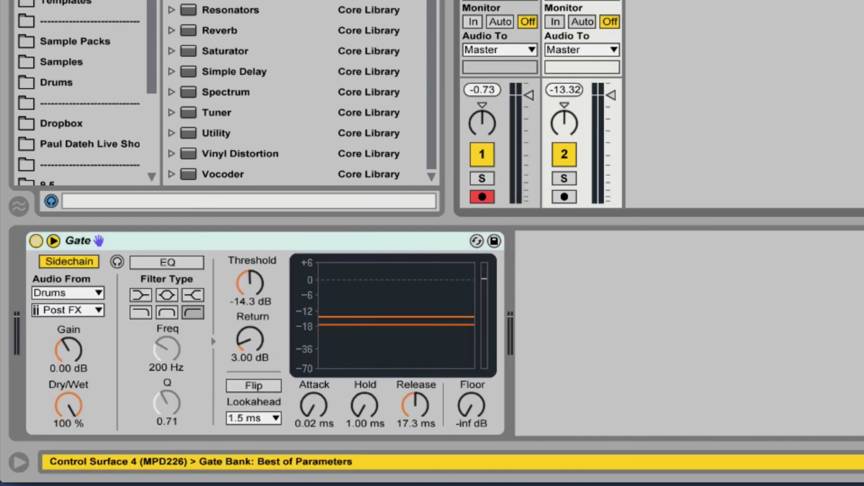
- Raise the Gate's release to 69.6 ms and play the sidechained piano with the drums
mouse_move(413, 401)
left_mouse_down()
mouse_move(413, 360)
mouse_move(413, 400)
left_mouse_up()
key("space")
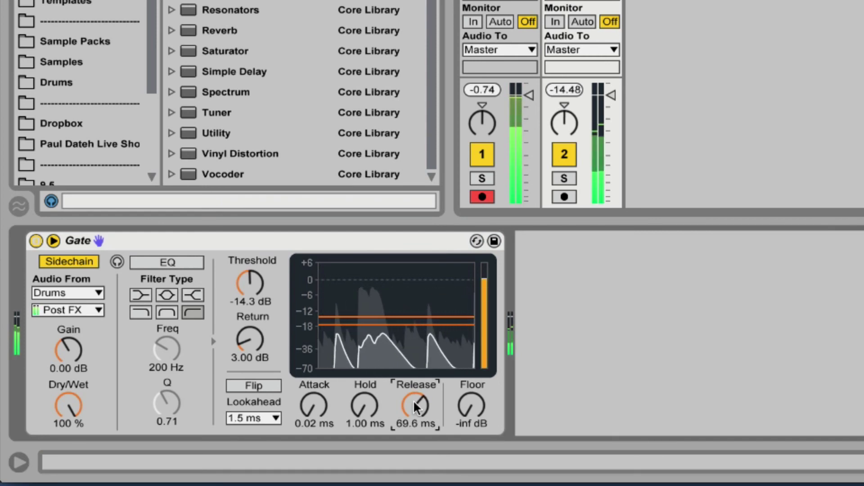